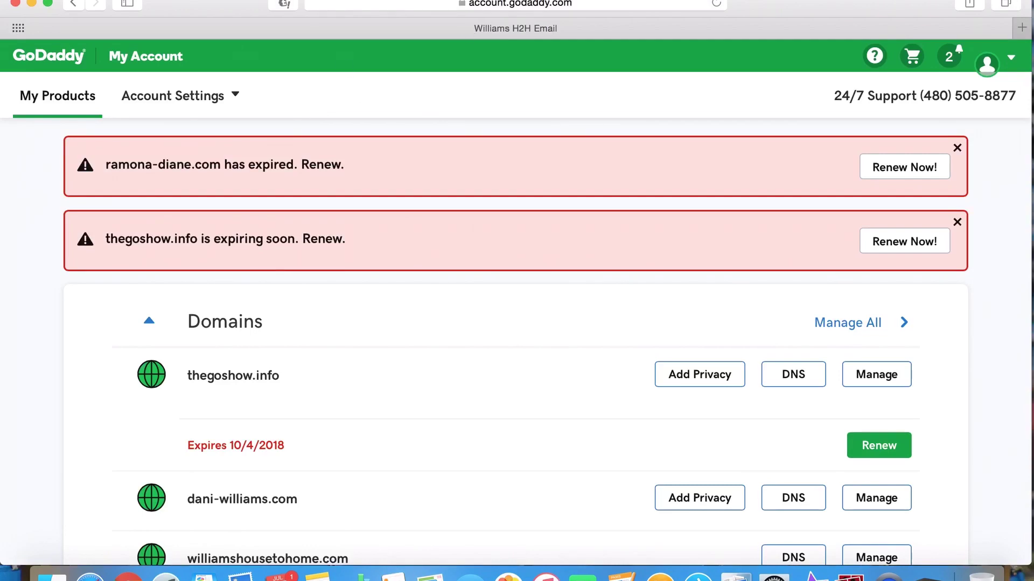
Step: Open a new Safari tab and go to the GoDaddy home page via its Domain Names tile
{"action": "left_click", "coordinate": [1021, 28]}
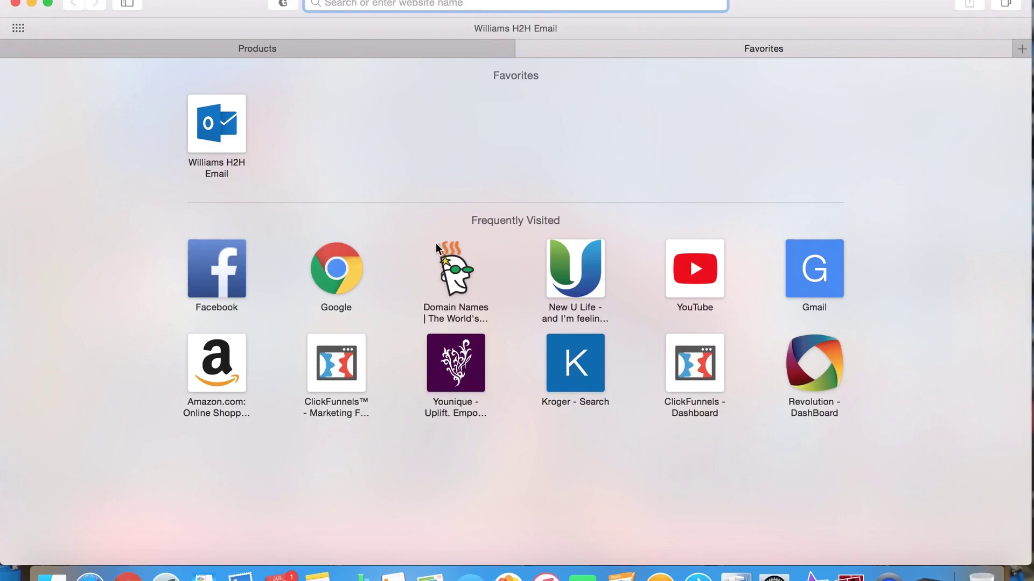
{"action": "left_click", "coordinate": [457, 269]}
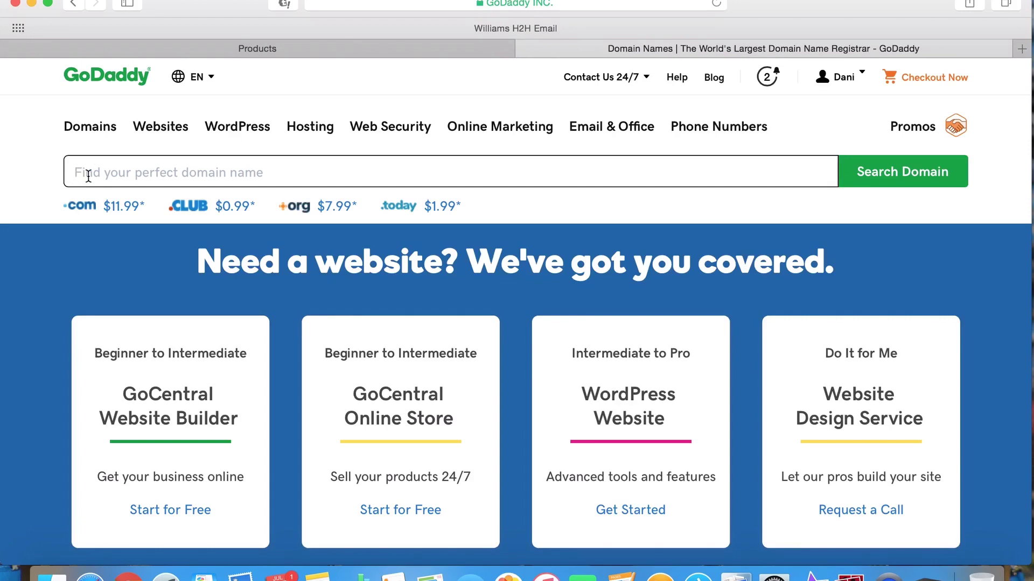
Step: Search GoDaddy for 'shoehead', then refine the search to 'shoeheadfred' to check shoeheadfred.com
{"action": "type", "text": "shoeh"}
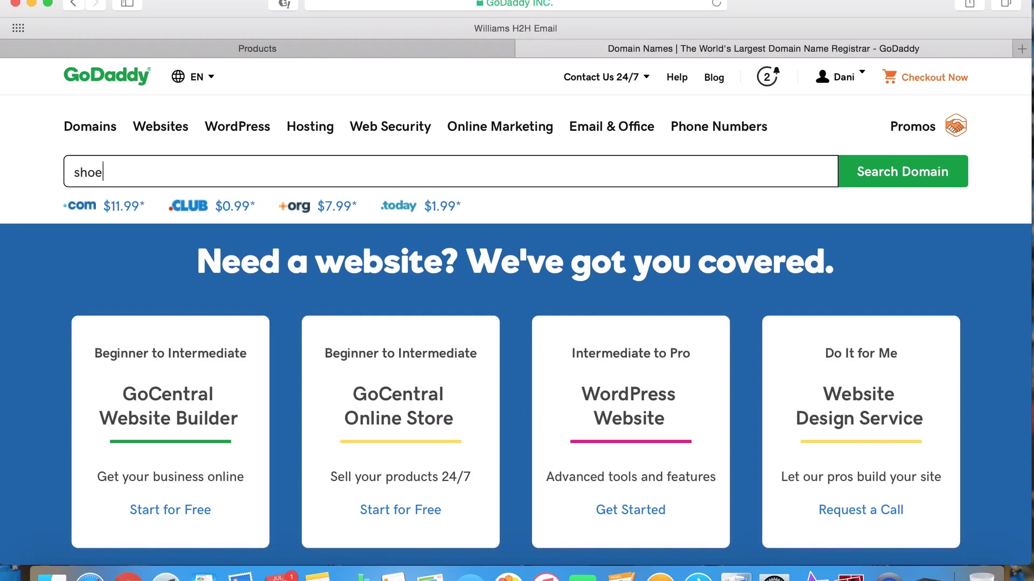
{"action": "type", "text": "ead"}
{"action": "left_click", "coordinate": [925, 179]}
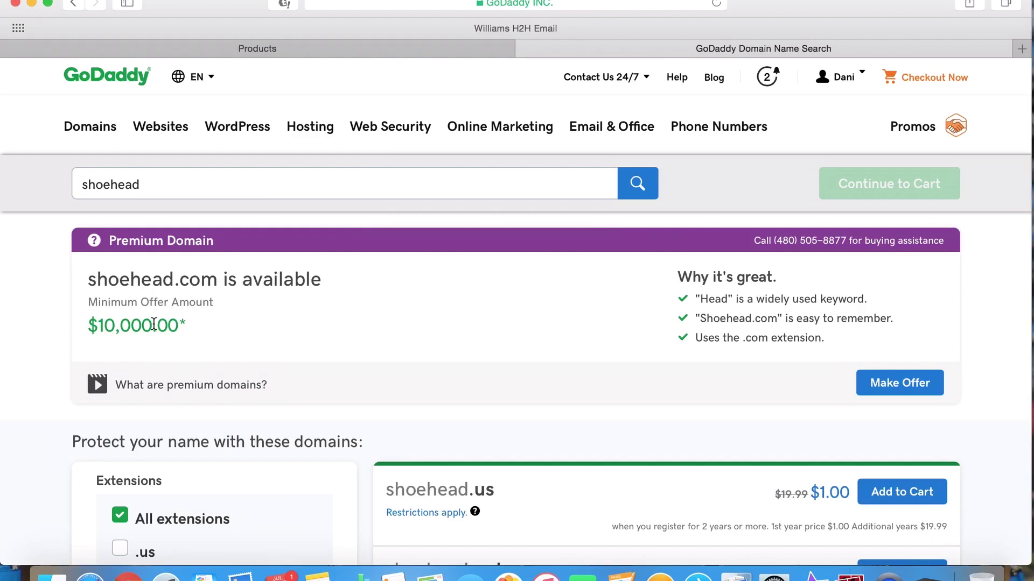
{"action": "left_click", "coordinate": [163, 185]}
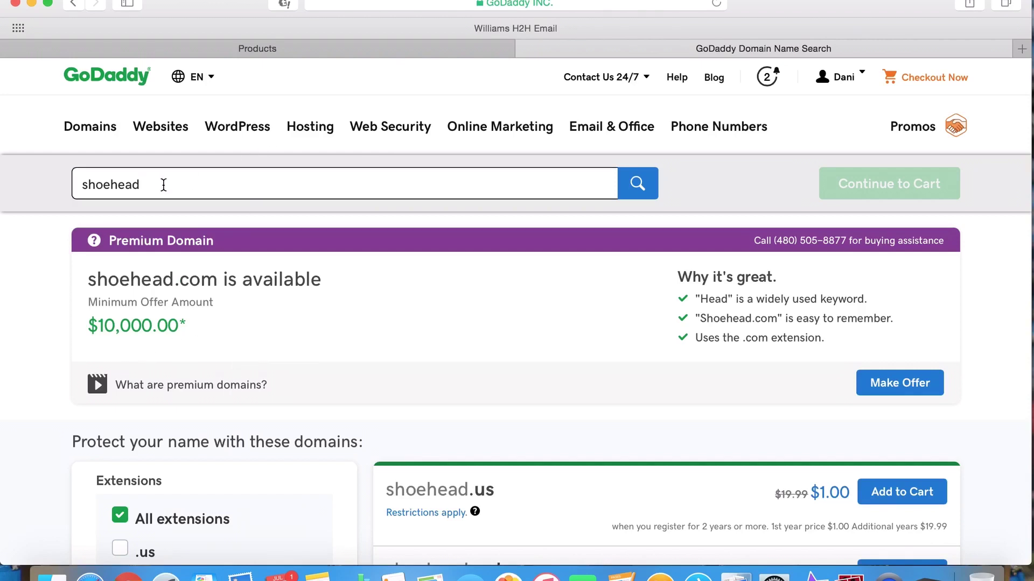
{"action": "key", "text": "BackSpace"}
{"action": "key", "text": "BackSpace"}
{"action": "key", "text": "BackSpace"}
{"action": "key", "text": "BackSpace"}
{"action": "type", "text": "headfred"}
{"action": "key", "text": "Return"}
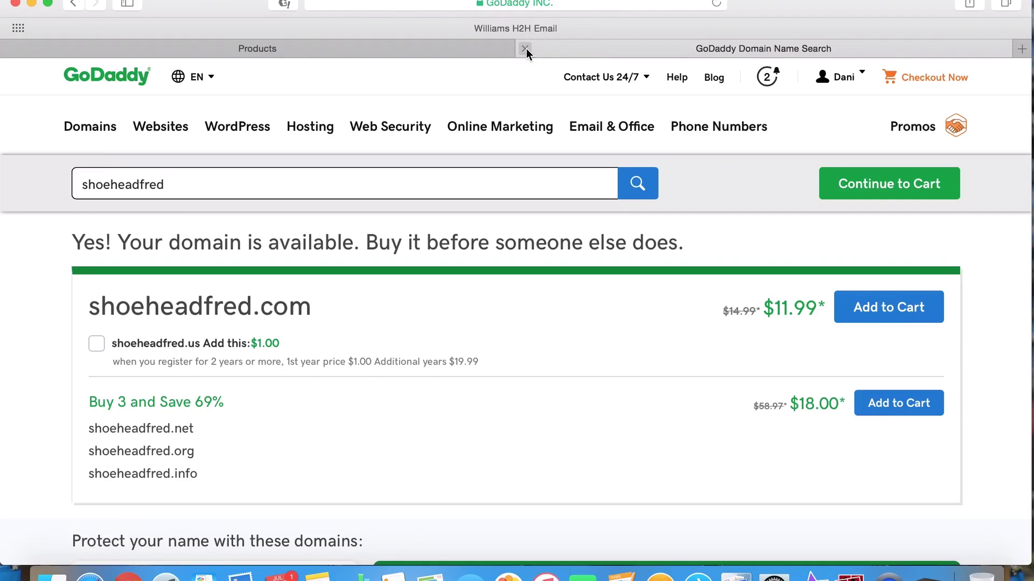
Step: Close the search tab and locate hghgeldoctor.com in My Products to open its Domain Settings
{"action": "left_click", "coordinate": [525, 48]}
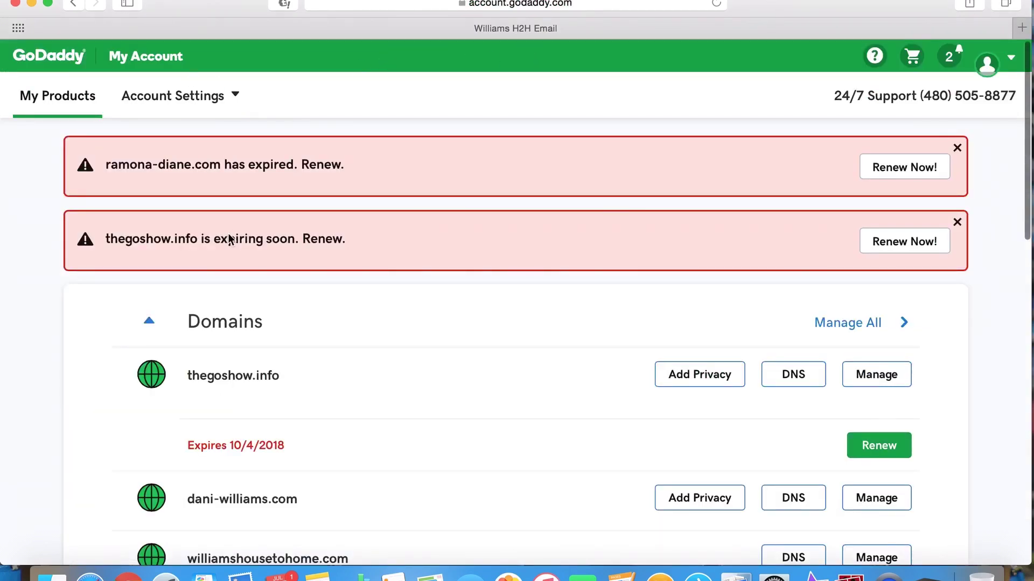
{"action": "scroll", "coordinate": [230, 244], "scroll_direction": "down", "scroll_amount": 3}
{"action": "scroll", "coordinate": [229, 245], "scroll_direction": "up", "scroll_amount": 3}
{"action": "scroll", "coordinate": [189, 321], "scroll_direction": "down", "scroll_amount": 1}
{"action": "scroll", "coordinate": [189, 321], "scroll_direction": "up", "scroll_amount": 2}
{"action": "scroll", "coordinate": [364, 423], "scroll_direction": "down", "scroll_amount": 10}
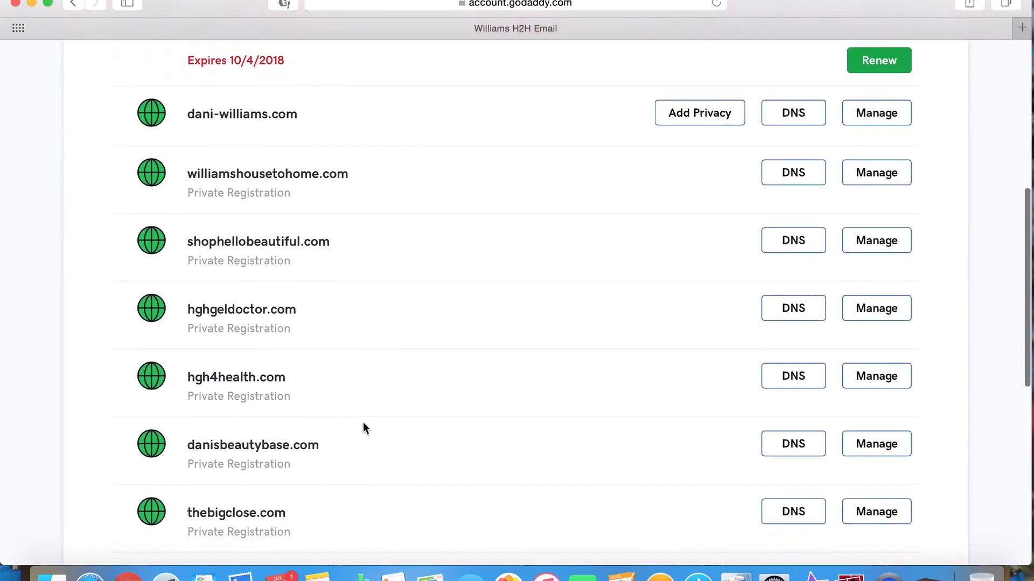
{"action": "scroll", "coordinate": [363, 429], "scroll_direction": "down", "scroll_amount": 5}
{"action": "scroll", "coordinate": [362, 429], "scroll_direction": "up", "scroll_amount": 2}
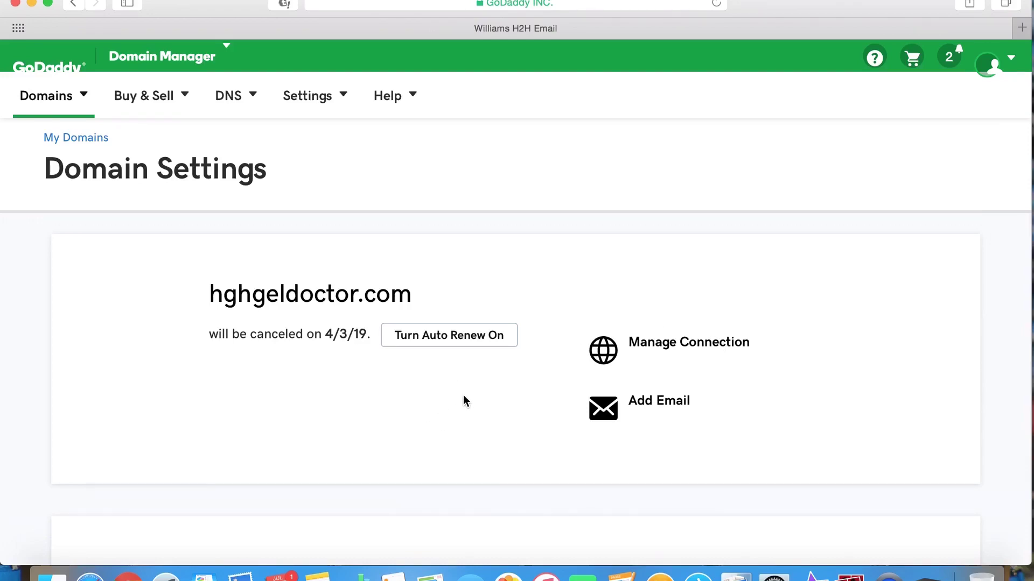
Step: From hghgeldoctor.com's Domain Settings, choose Manage Connection to reach its DNS Domain Manager
{"action": "scroll", "coordinate": [464, 400], "scroll_direction": "down", "scroll_amount": 2}
{"action": "scroll", "coordinate": [463, 395], "scroll_direction": "down", "scroll_amount": 15}
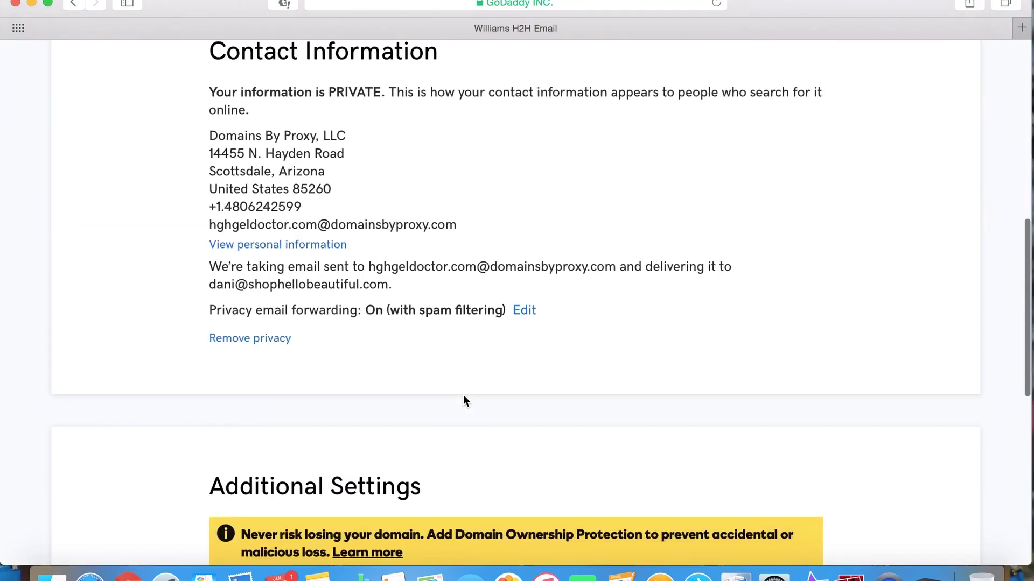
{"action": "scroll", "coordinate": [463, 396], "scroll_direction": "down", "scroll_amount": 5}
{"action": "scroll", "coordinate": [463, 395], "scroll_direction": "up", "scroll_amount": 20}
{"action": "scroll", "coordinate": [463, 395], "scroll_direction": "down", "scroll_amount": 20}
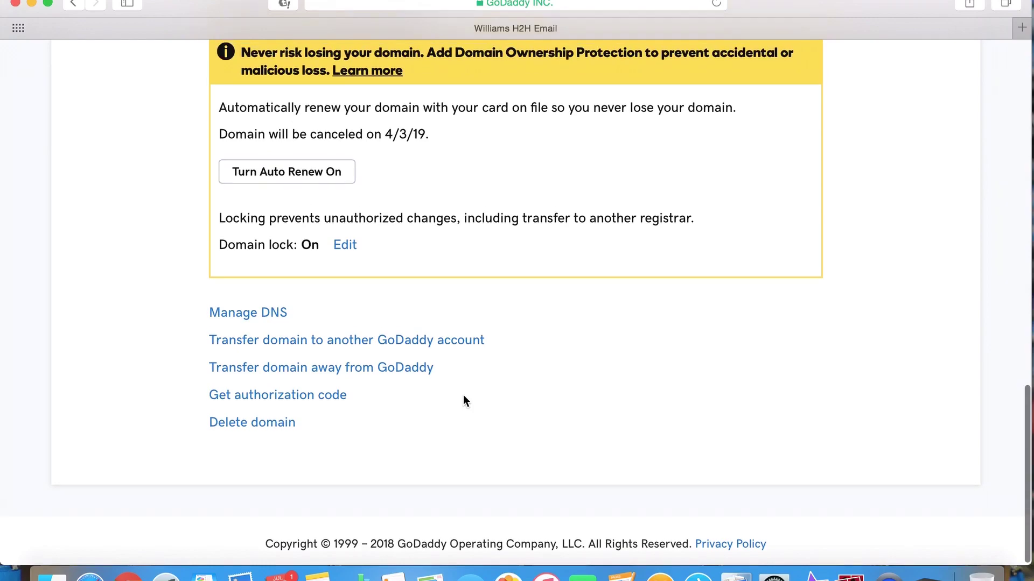
{"action": "scroll", "coordinate": [464, 397], "scroll_direction": "up", "scroll_amount": 20}
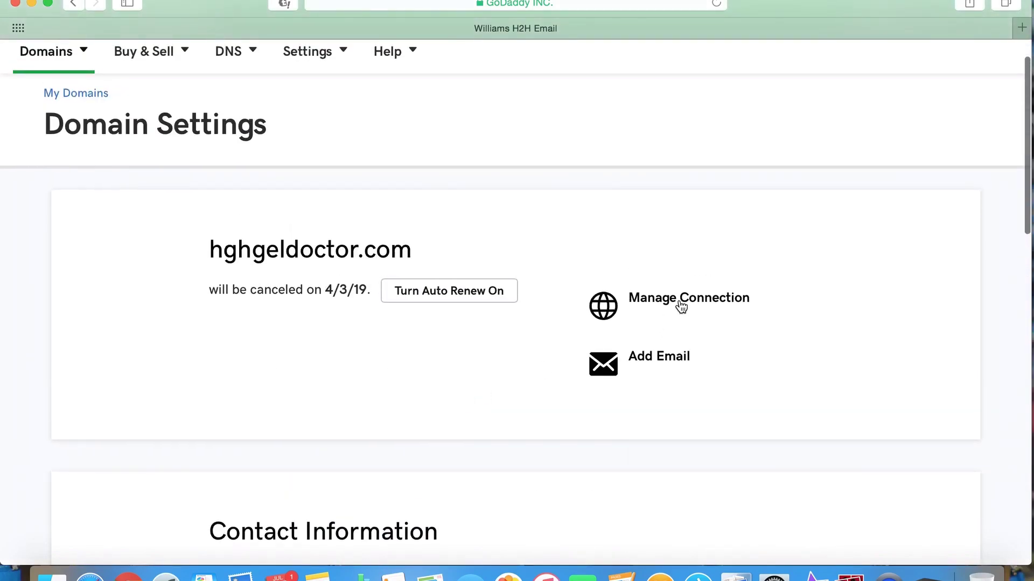
{"action": "left_click", "coordinate": [679, 300]}
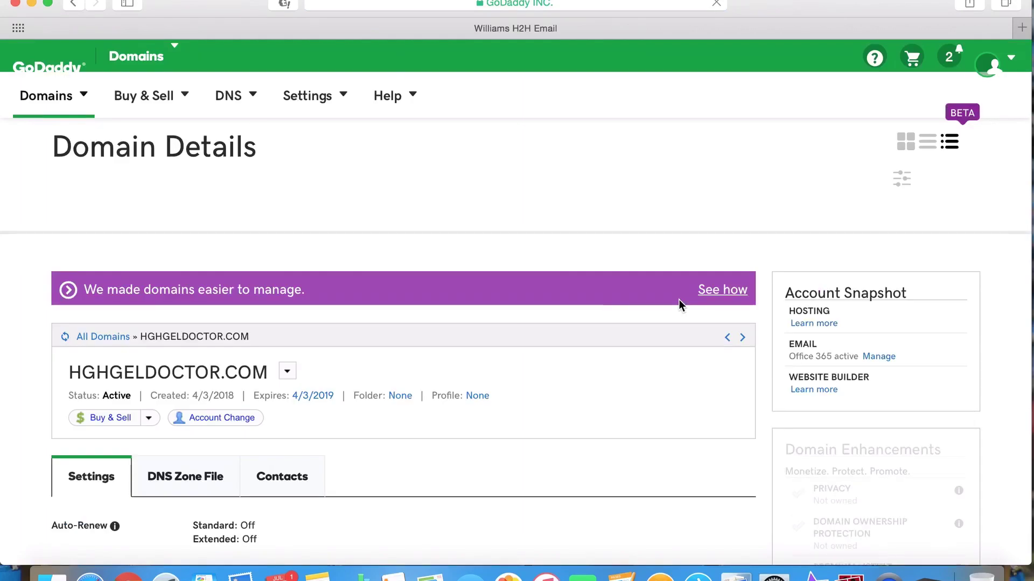
{"action": "scroll", "coordinate": [420, 490], "scroll_direction": "down", "scroll_amount": 3}
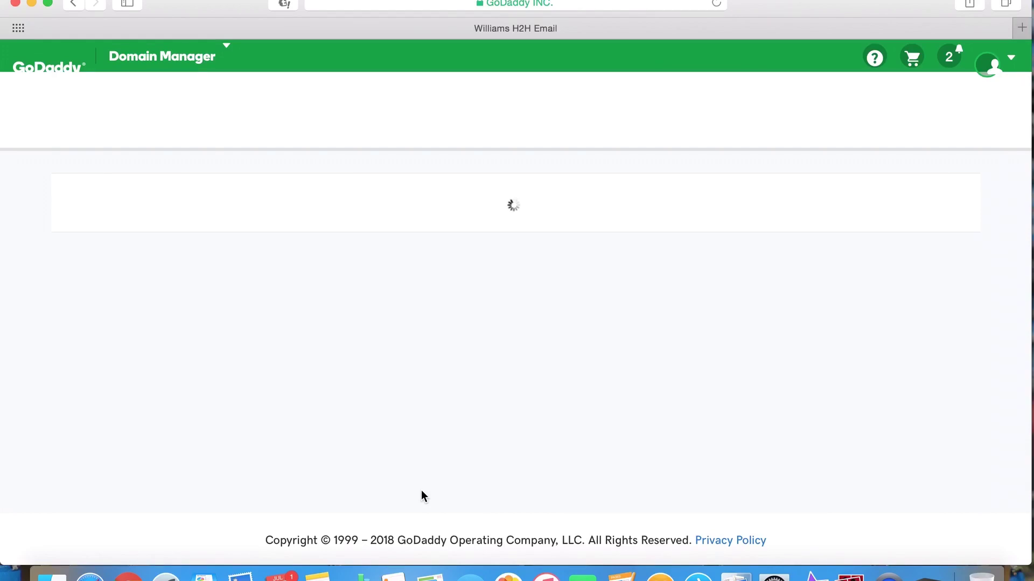
{"action": "scroll", "coordinate": [559, 328], "scroll_direction": "down", "scroll_amount": 15}
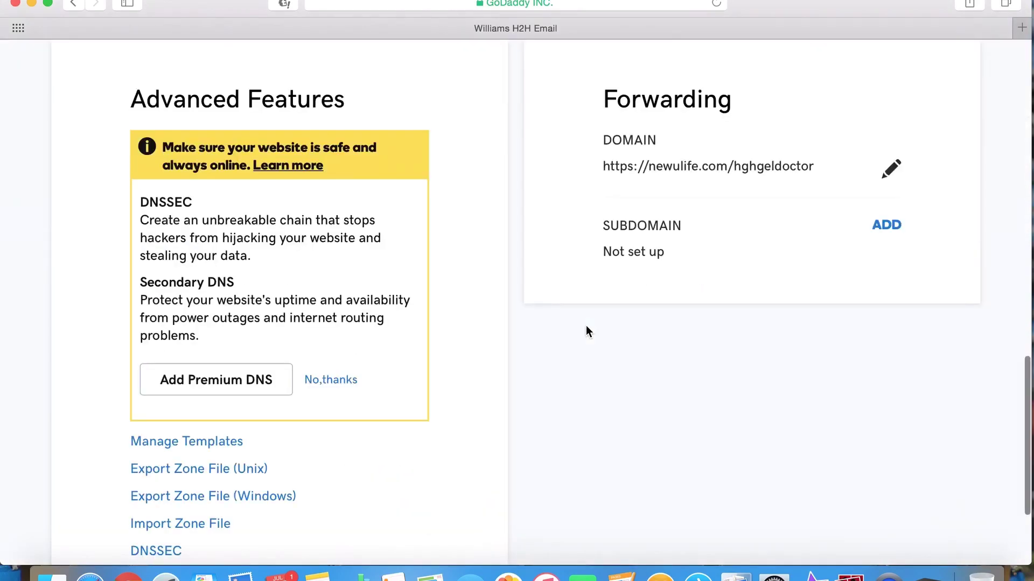
{"action": "scroll", "coordinate": [492, 376], "scroll_direction": "up", "scroll_amount": 5}
{"action": "scroll", "coordinate": [491, 379], "scroll_direction": "up", "scroll_amount": 10}
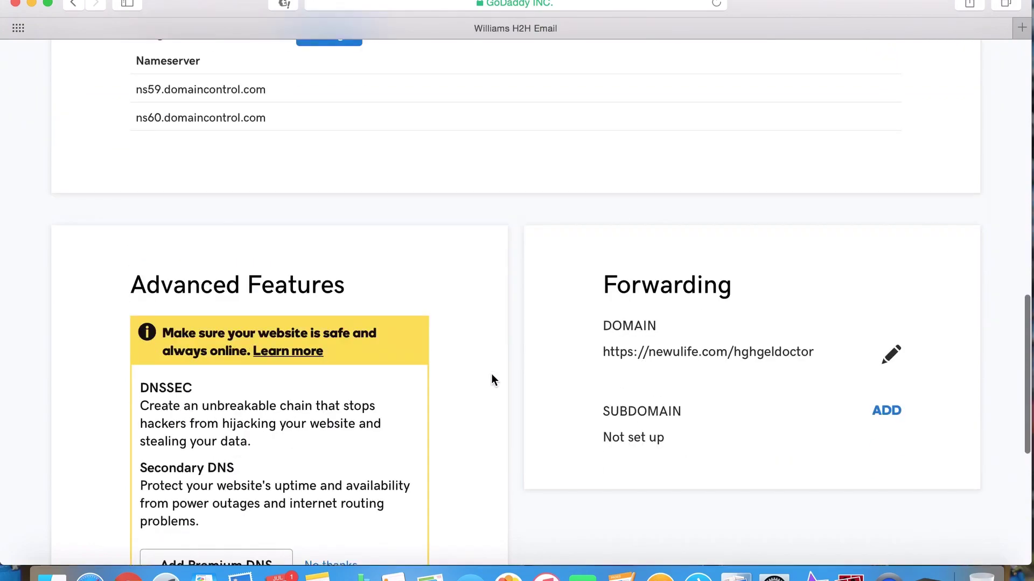
{"action": "scroll", "coordinate": [490, 379], "scroll_direction": "up", "scroll_amount": 2}
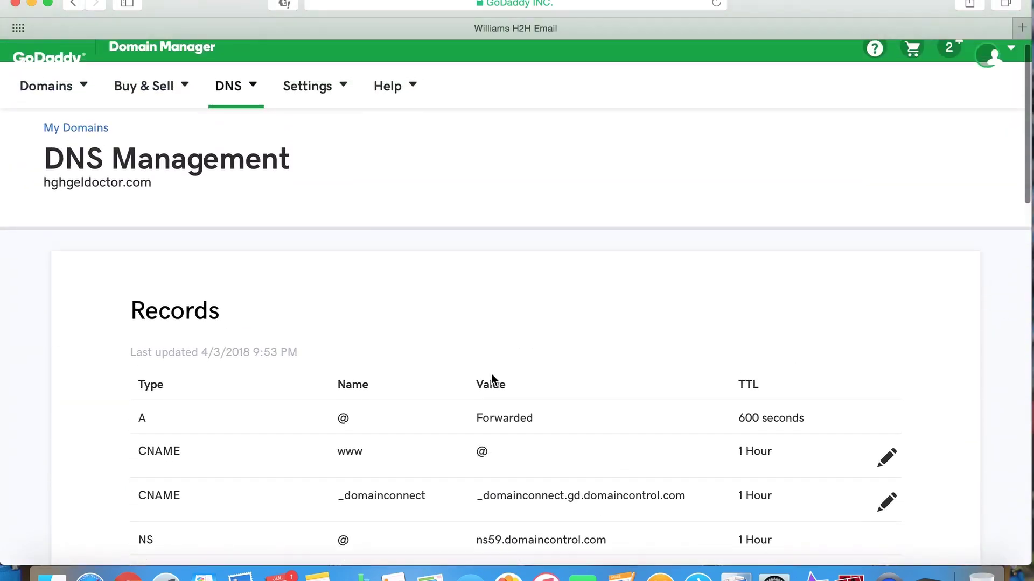
{"action": "scroll", "coordinate": [491, 379], "scroll_direction": "down", "scroll_amount": 1}
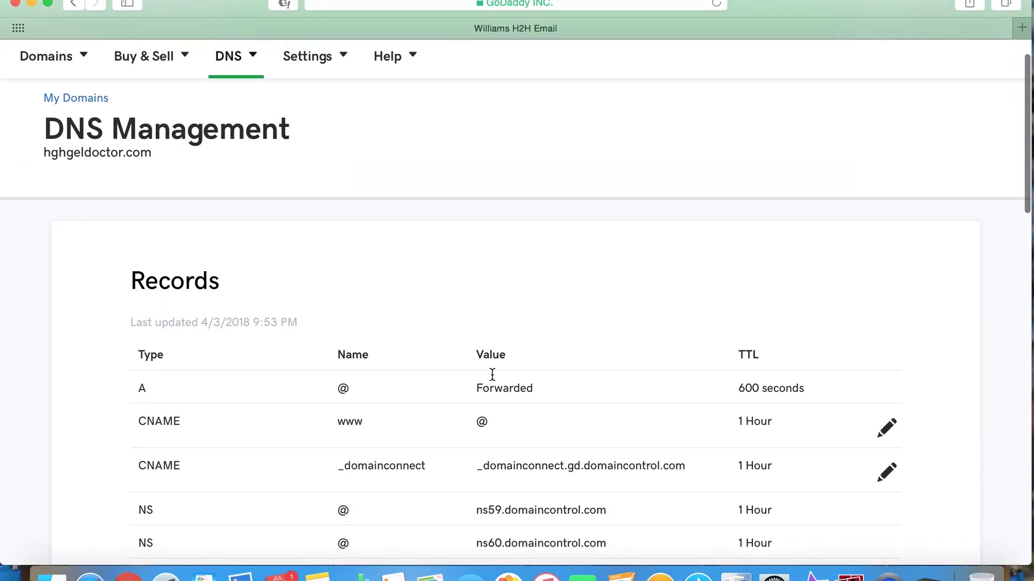
{"action": "scroll", "coordinate": [491, 376], "scroll_direction": "up", "scroll_amount": 1}
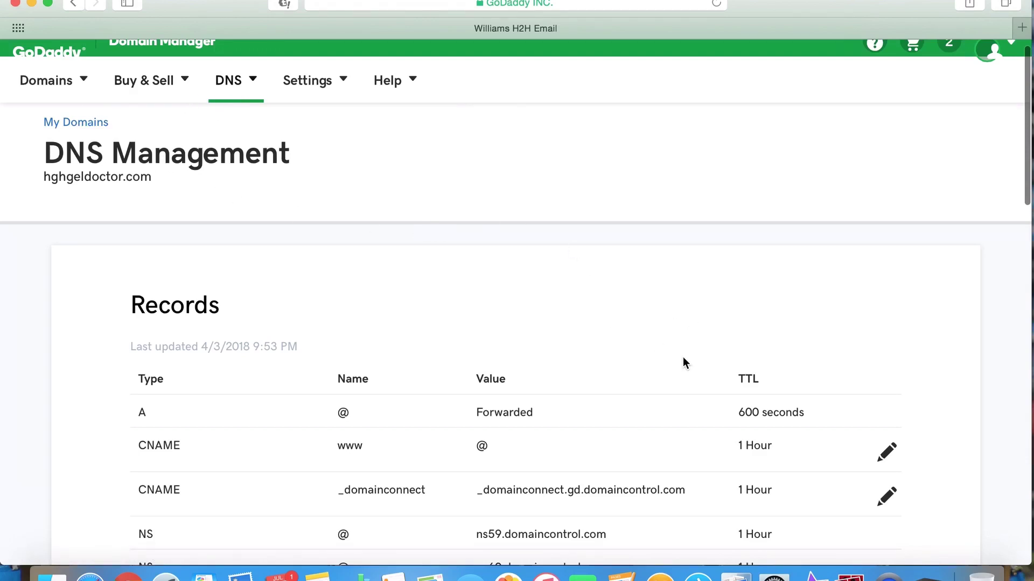
{"action": "scroll", "coordinate": [683, 358], "scroll_direction": "down", "scroll_amount": 3}
{"action": "scroll", "coordinate": [683, 359], "scroll_direction": "down", "scroll_amount": 7}
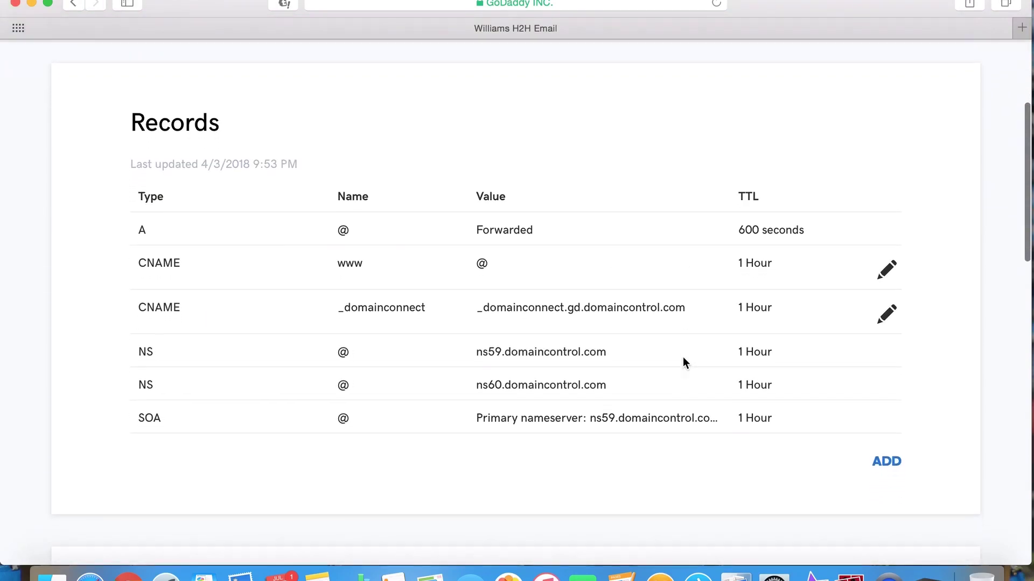
{"action": "scroll", "coordinate": [683, 358], "scroll_direction": "down", "scroll_amount": 6}
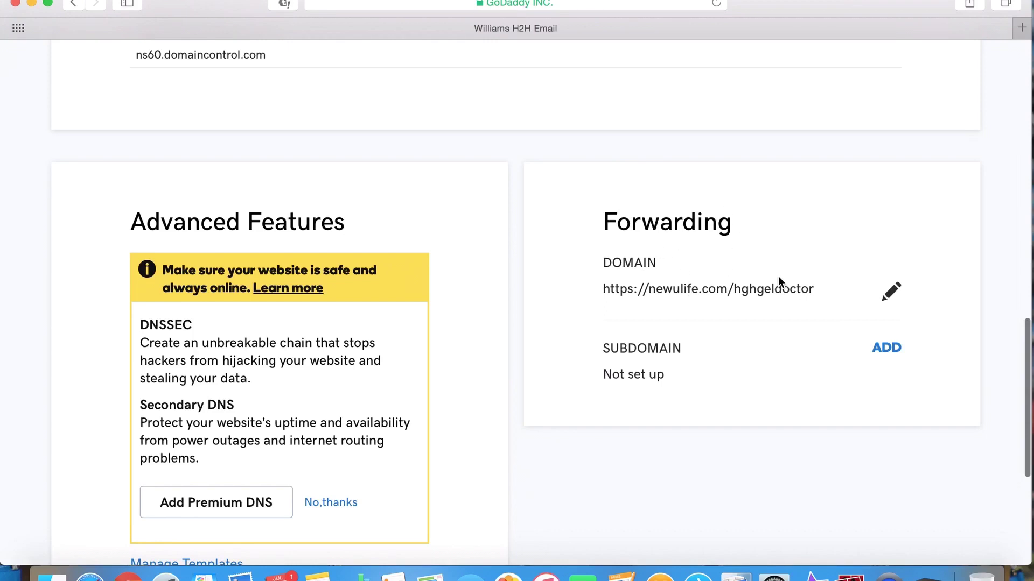
Step: Edit the hghgeldoctor.com domain forward, keeping Permanent (301) and Forward only selected
{"action": "left_click", "coordinate": [892, 297]}
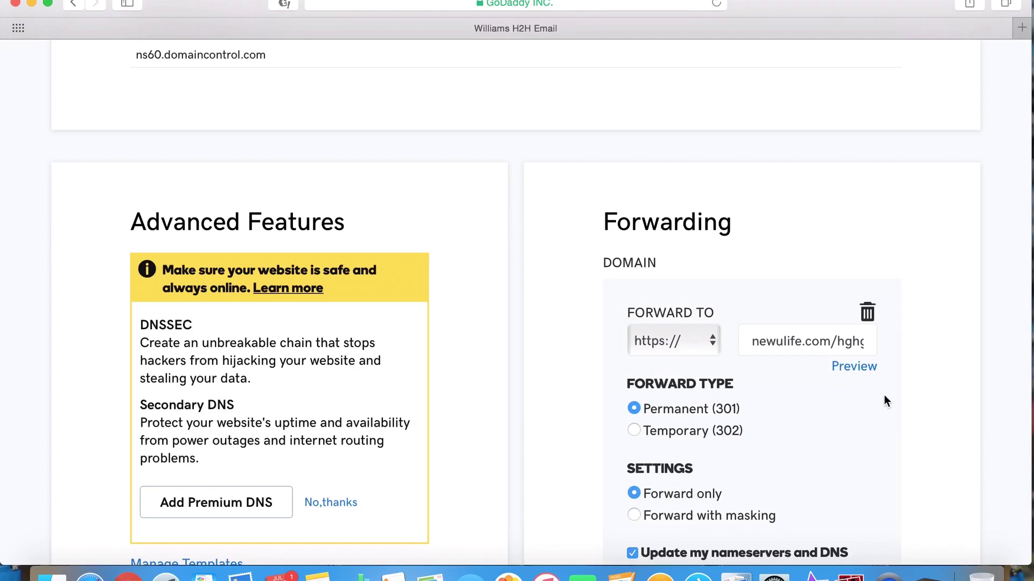
{"action": "scroll", "coordinate": [789, 435], "scroll_direction": "down", "scroll_amount": 2}
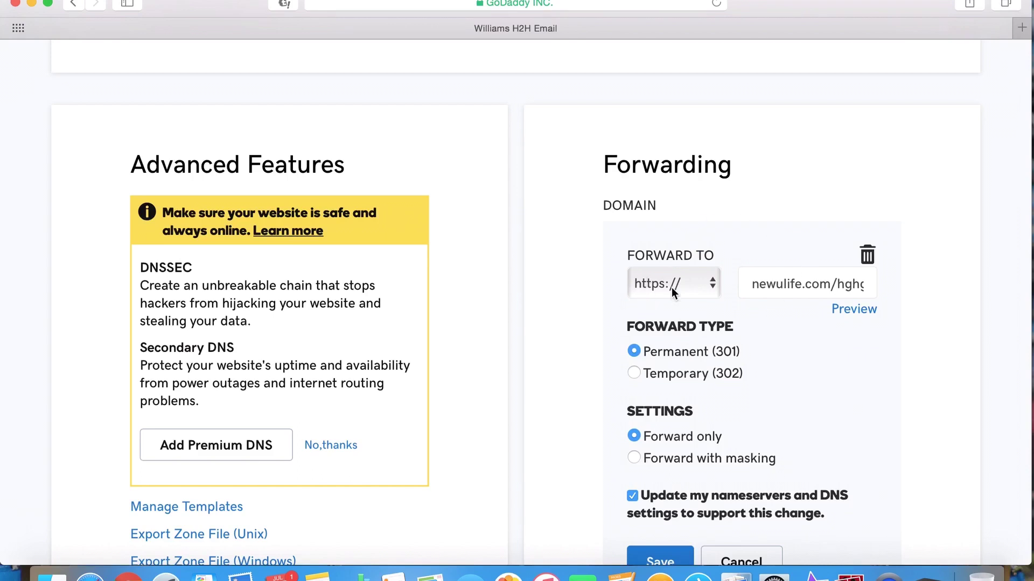
{"action": "right_click", "coordinate": [657, 302]}
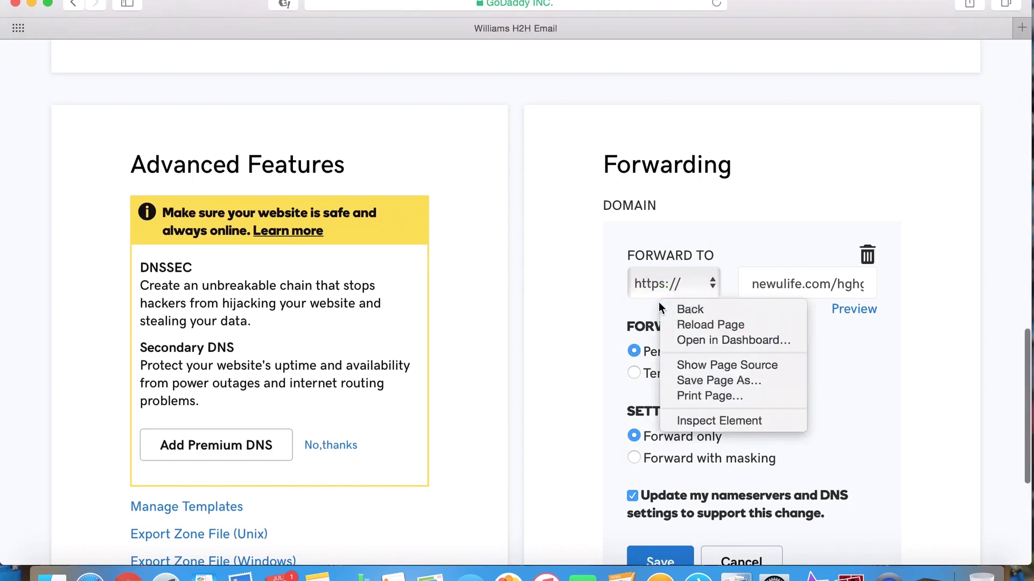
{"action": "key", "text": "Escape"}
{"action": "scroll", "coordinate": [861, 363], "scroll_direction": "down", "scroll_amount": 5}
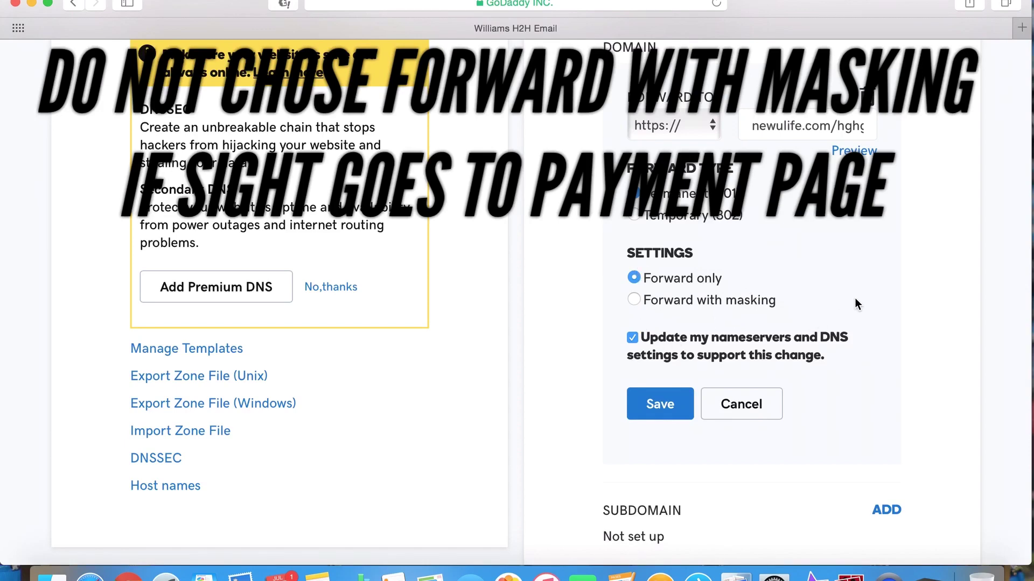
{"action": "scroll", "coordinate": [852, 297], "scroll_direction": "down", "scroll_amount": 2}
{"action": "scroll", "coordinate": [851, 297], "scroll_direction": "up", "scroll_amount": 3}
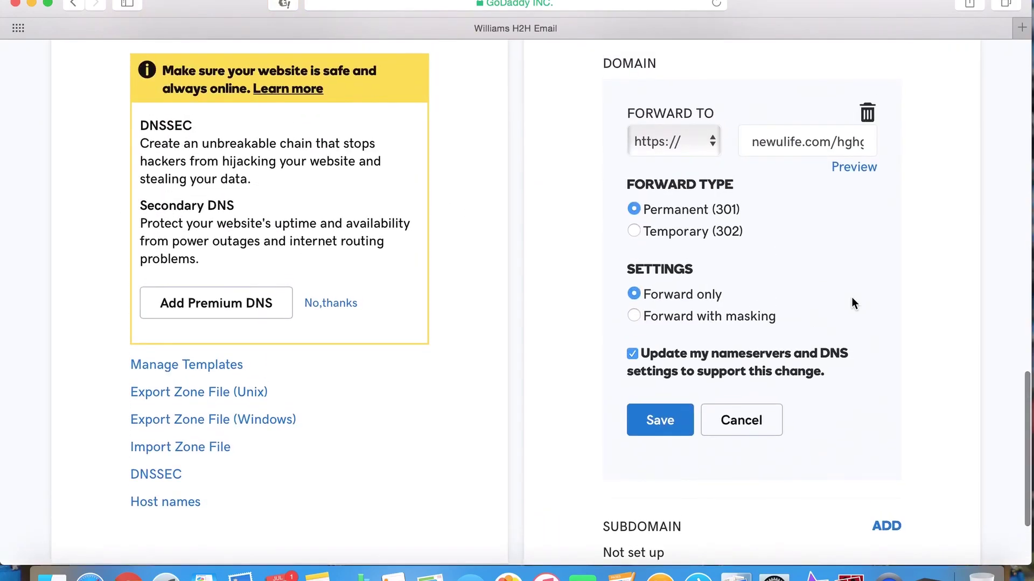
{"action": "scroll", "coordinate": [852, 301], "scroll_direction": "up", "scroll_amount": 1}
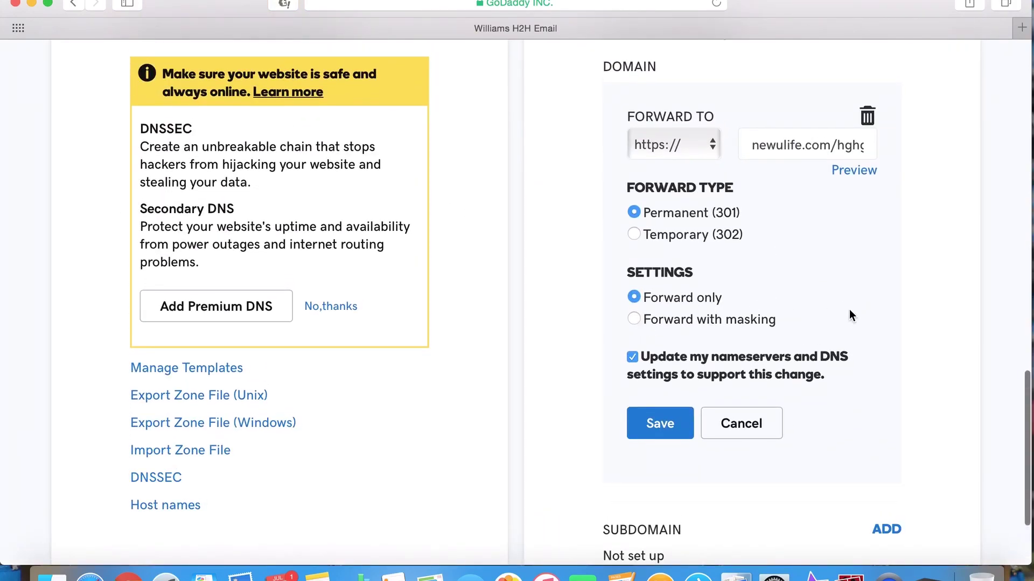
{"action": "scroll", "coordinate": [848, 308], "scroll_direction": "down", "scroll_amount": 2}
{"action": "scroll", "coordinate": [847, 312], "scroll_direction": "down", "scroll_amount": 2}
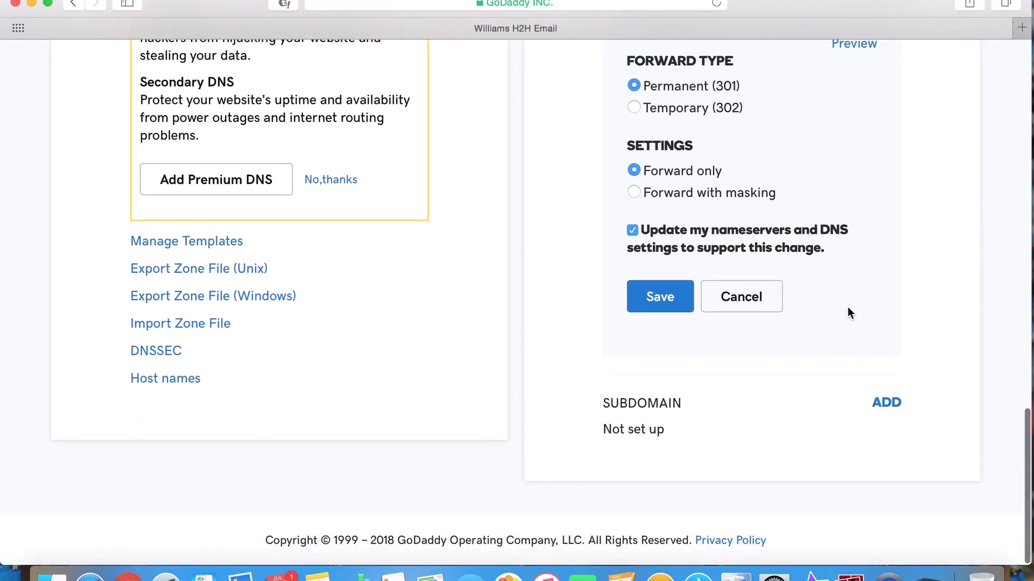
Step: Save the Permanent (301), forward-only redirect and scroll back to the top of DNS Management
{"action": "left_click", "coordinate": [666, 301]}
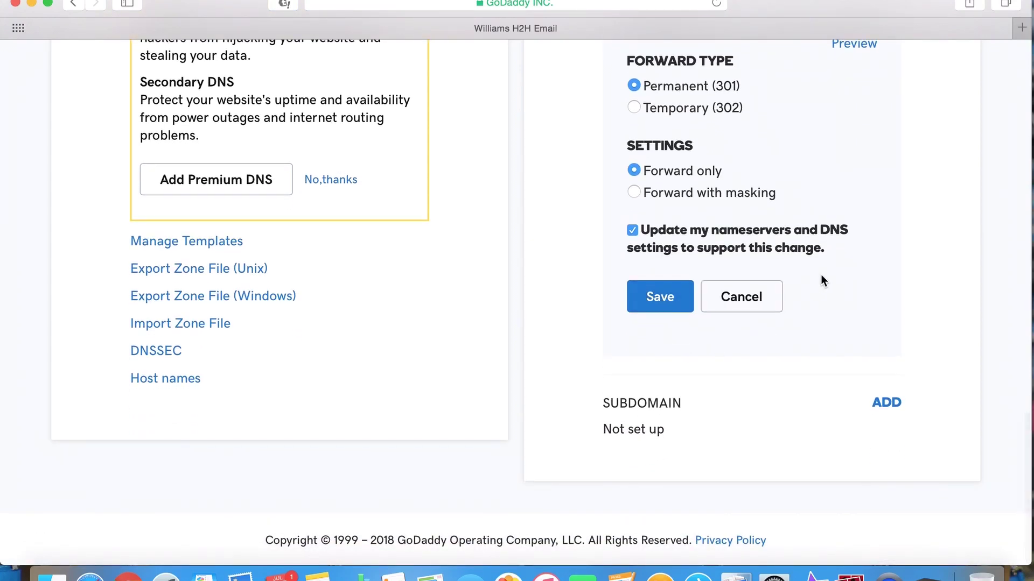
{"action": "scroll", "coordinate": [821, 277], "scroll_direction": "up", "scroll_amount": 10}
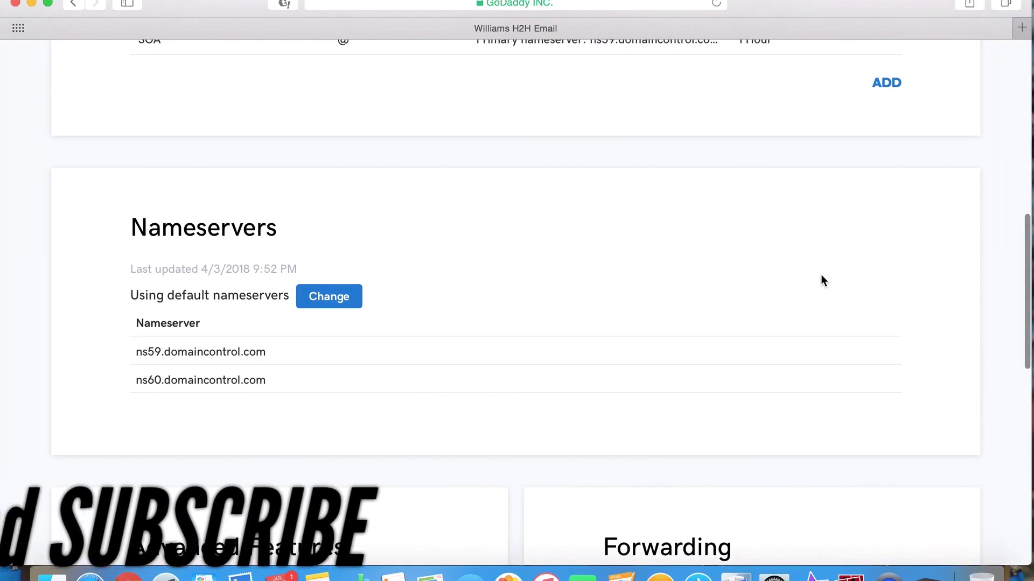
{"action": "scroll", "coordinate": [822, 277], "scroll_direction": "up", "scroll_amount": 10}
{"action": "scroll", "coordinate": [822, 281], "scroll_direction": "down", "scroll_amount": 4}
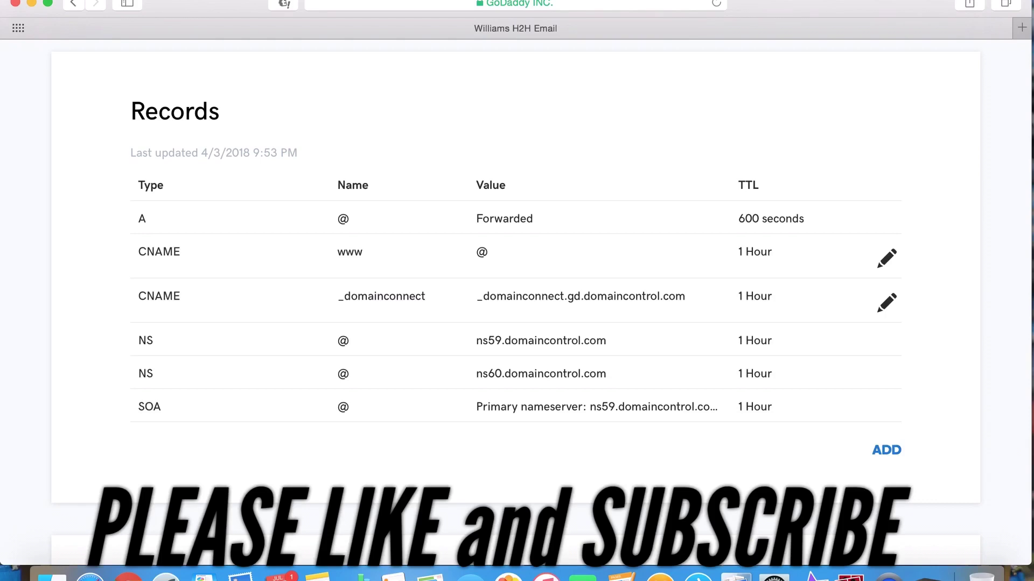
{"action": "scroll", "coordinate": [729, 138], "scroll_direction": "down", "scroll_amount": 1}
{"action": "scroll", "coordinate": [729, 139], "scroll_direction": "up", "scroll_amount": 5}
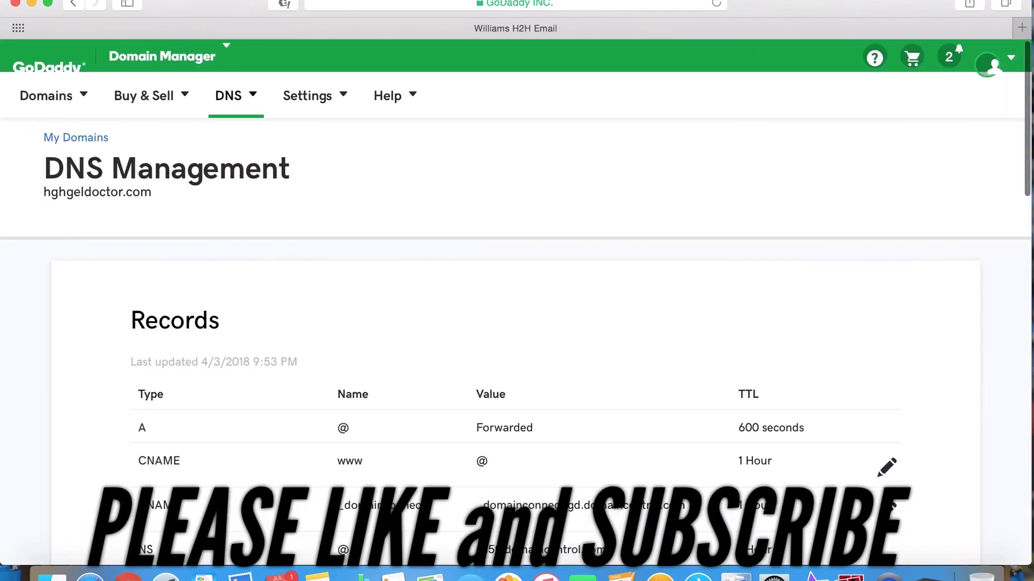